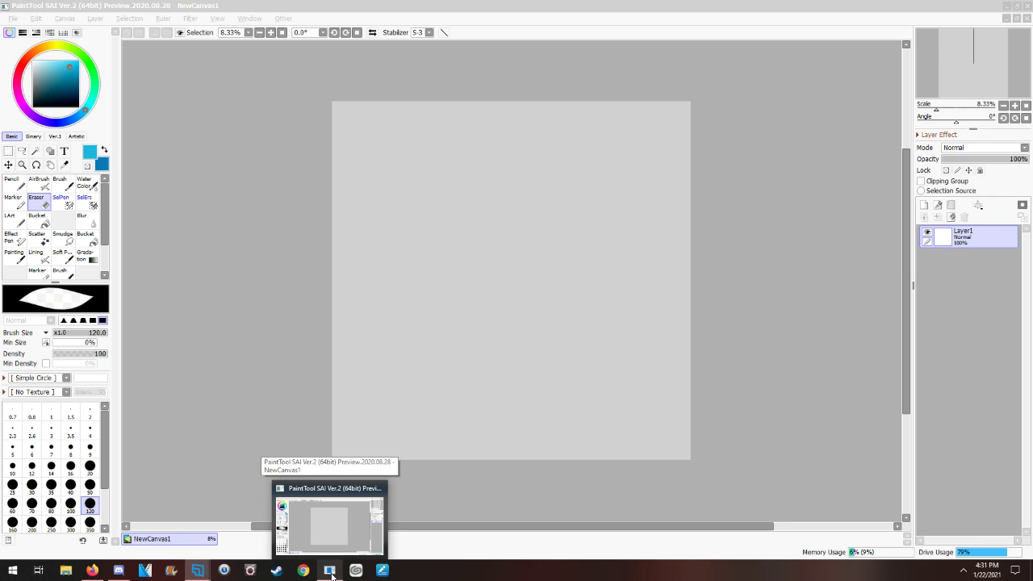
Step: Bring the PaintTool SAI window with the blank NewCanvas1 to the front
{"action": "left_click", "coordinate": [331, 575]}
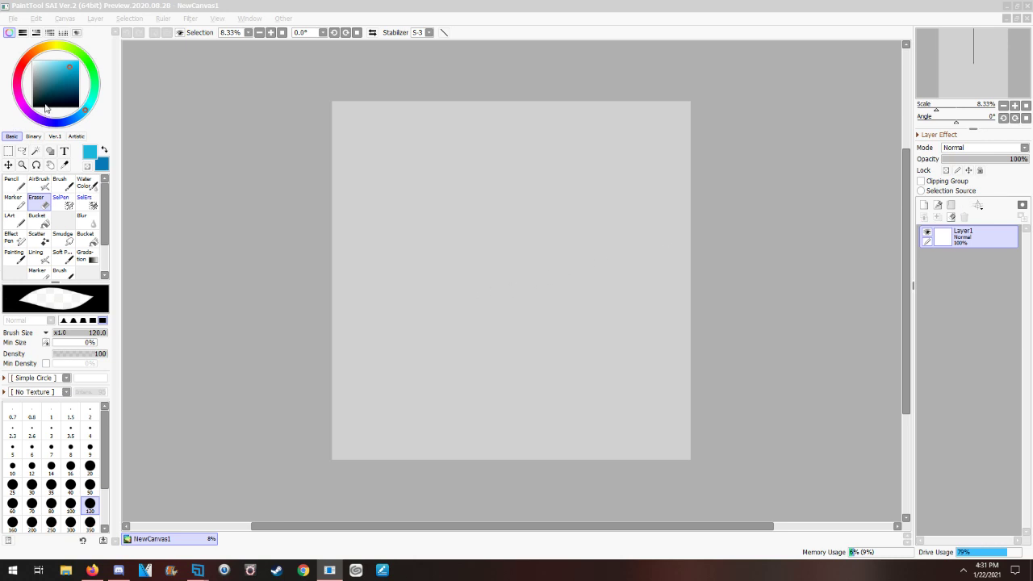
Step: Pick red on the hue ring and darken it to a deep brownish red
{"action": "left_click", "coordinate": [27, 68]}
{"action": "left_click", "coordinate": [27, 68]}
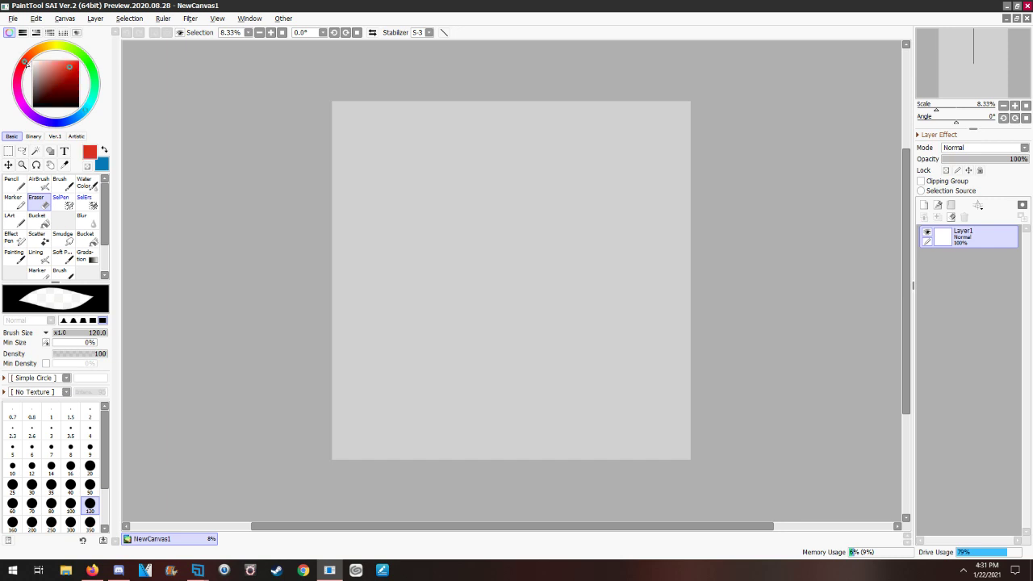
{"action": "left_click_drag", "start_coordinate": [46, 71], "coordinate": [43, 88]}
Step: Switch to the Marker tool, lighten the brown slightly, and set brush size 120
{"action": "left_click", "coordinate": [13, 200]}
{"action": "left_click", "coordinate": [47, 92]}
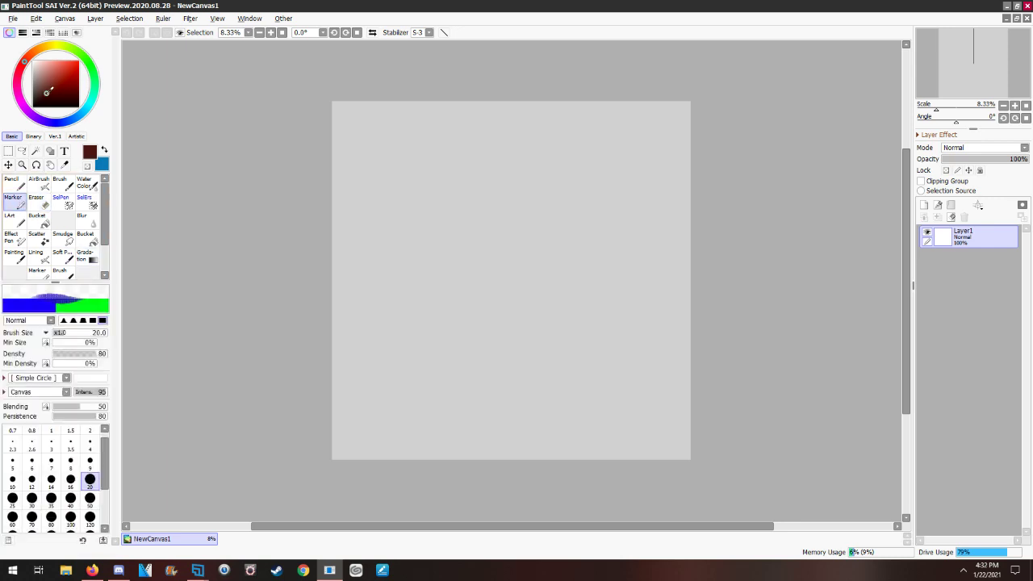
{"action": "left_click_drag", "start_coordinate": [47, 92], "coordinate": [45, 88]}
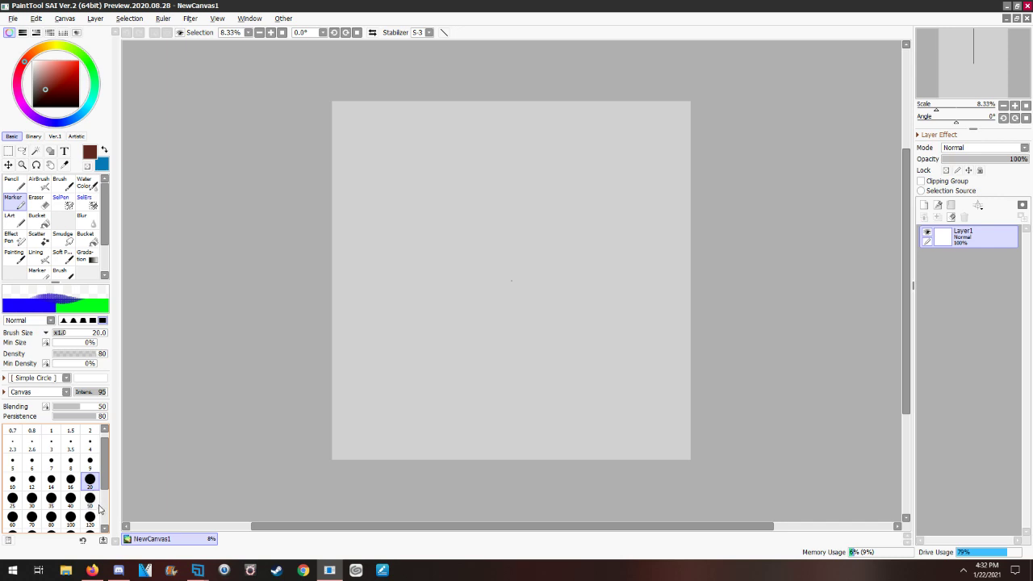
{"action": "scroll", "coordinate": [100, 508], "scroll_direction": "down", "scroll_amount": 4}
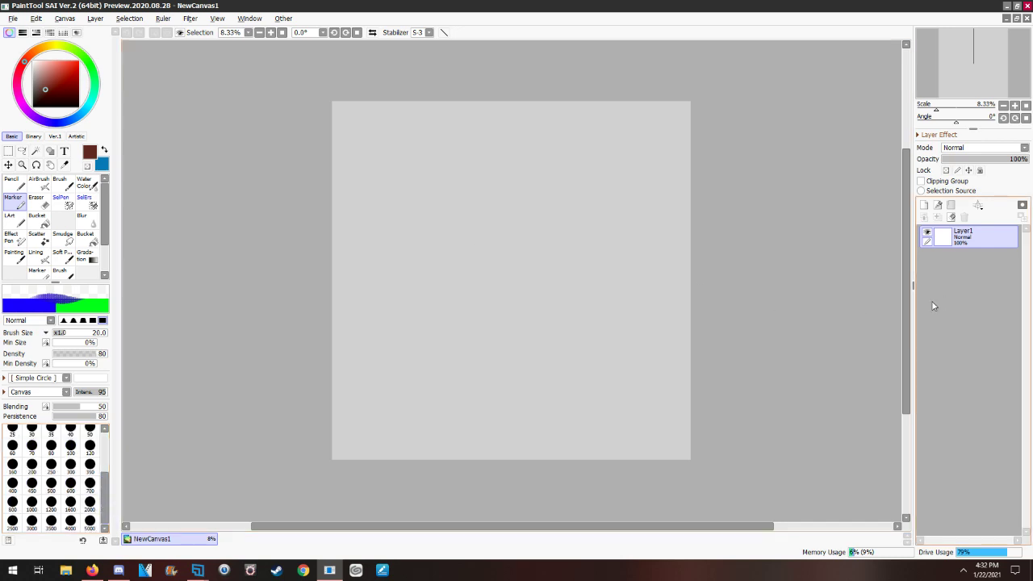
{"action": "left_click", "coordinate": [90, 446]}
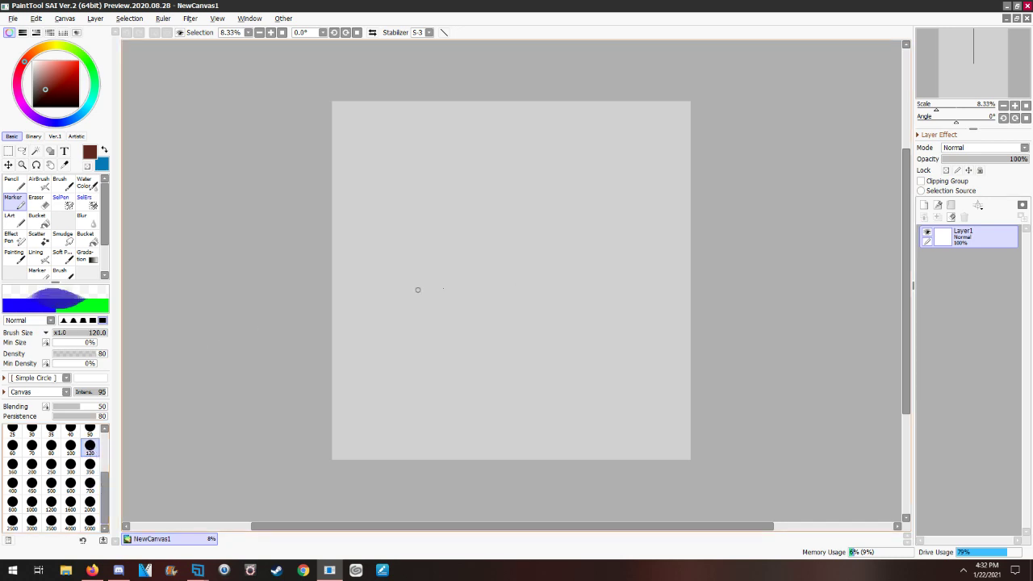
Step: Add a new Symmetric Ruler with a vertical mirror axis through the canvas centre
{"action": "left_click", "coordinate": [978, 206]}
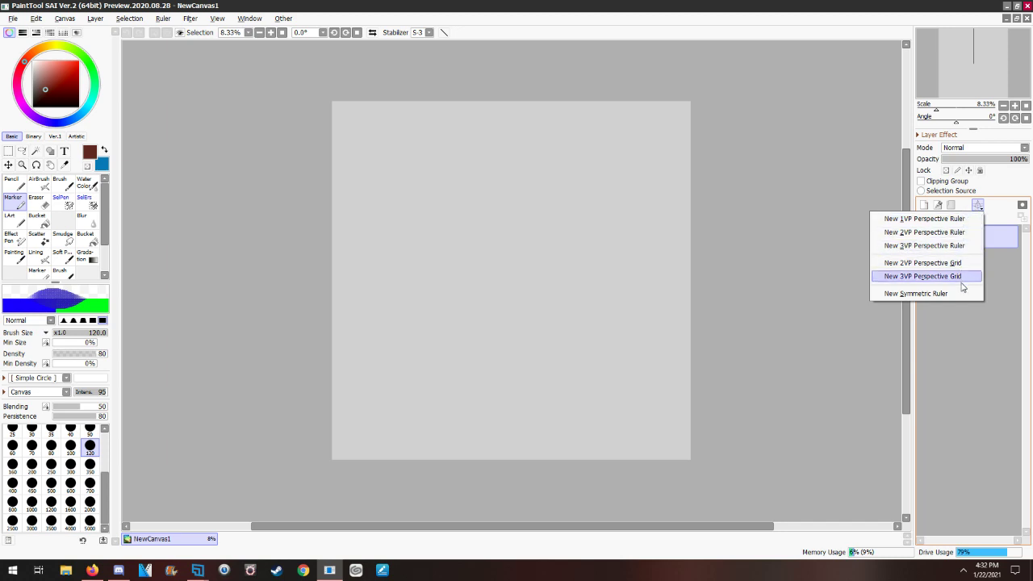
{"action": "left_click", "coordinate": [908, 296]}
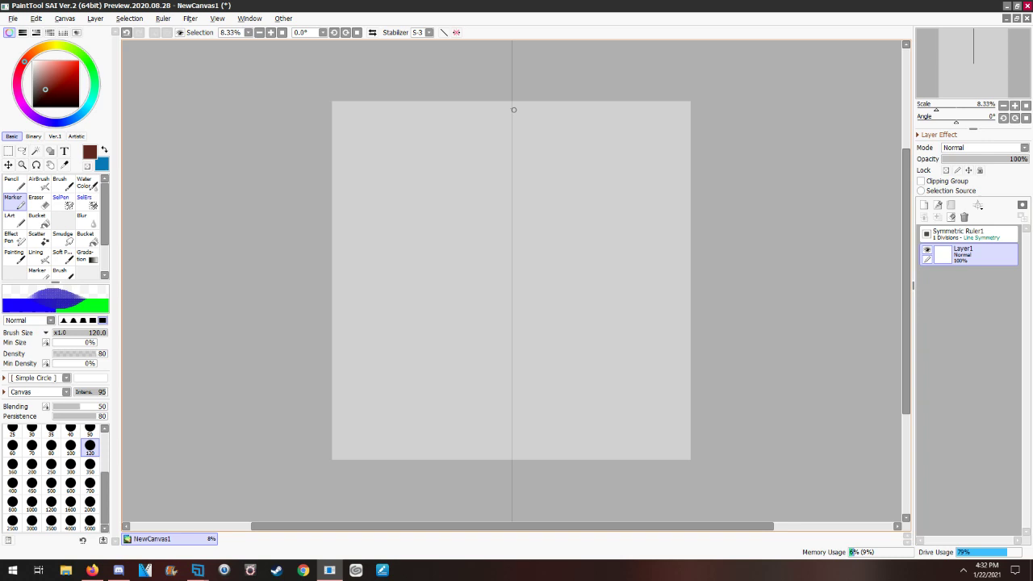
Step: Lighten the colour to a softer brown and set the Marker size to 80
{"action": "scroll", "coordinate": [487, 278], "scroll_direction": "down", "scroll_amount": 2}
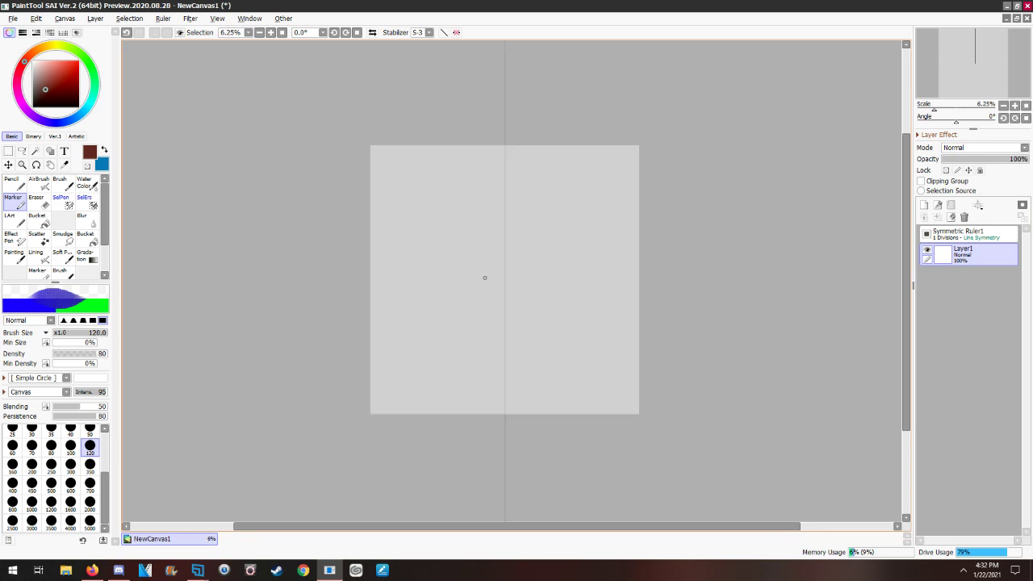
{"action": "scroll", "coordinate": [488, 278], "scroll_direction": "up", "scroll_amount": 2}
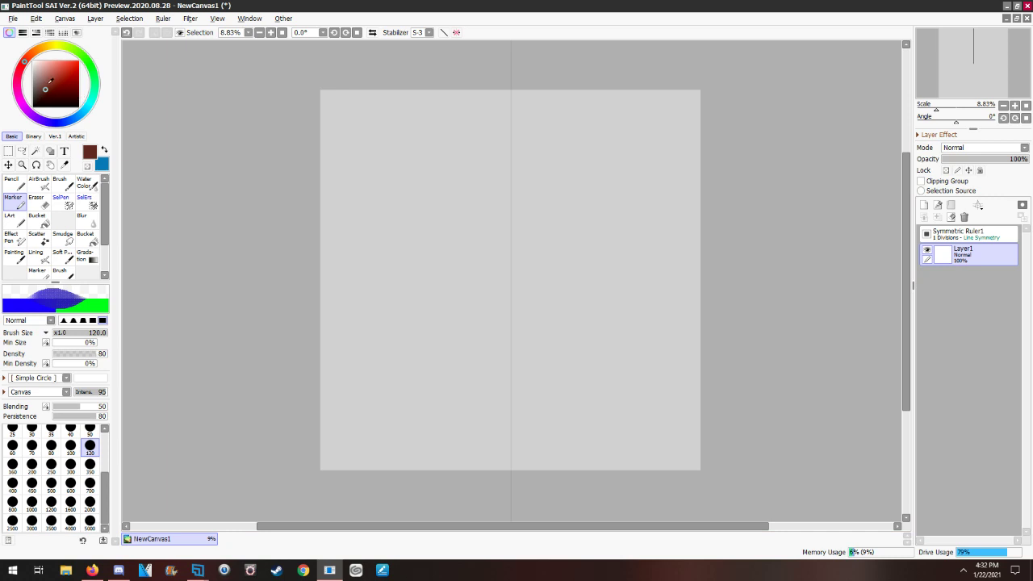
{"action": "left_click", "coordinate": [47, 83]}
{"action": "left_click", "coordinate": [51, 446]}
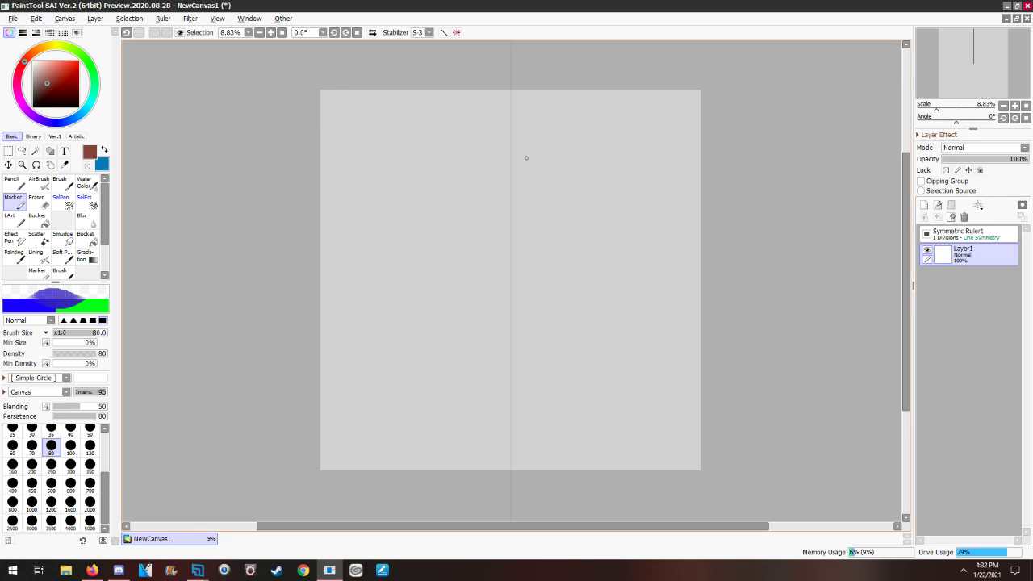
Step: Sketch the mirrored eye curves, inner-corner strokes and arched eyebrows
{"action": "mouse_move", "coordinate": [527, 236]}
{"action": "left_mouse_down"}
{"action": "mouse_move", "coordinate": [567, 197]}
{"action": "mouse_move", "coordinate": [529, 235]}
{"action": "mouse_move", "coordinate": [569, 209]}
{"action": "mouse_move", "coordinate": [538, 224]}
{"action": "mouse_move", "coordinate": [559, 212]}
{"action": "mouse_move", "coordinate": [620, 221]}
{"action": "mouse_move", "coordinate": [563, 211]}
{"action": "mouse_move", "coordinate": [533, 240]}
{"action": "mouse_move", "coordinate": [563, 241]}
{"action": "mouse_move", "coordinate": [602, 221]}
{"action": "left_mouse_up"}
{"action": "mouse_move", "coordinate": [541, 213]}
{"action": "left_mouse_down"}
{"action": "mouse_move", "coordinate": [534, 226]}
{"action": "mouse_move", "coordinate": [614, 218]}
{"action": "left_mouse_up"}
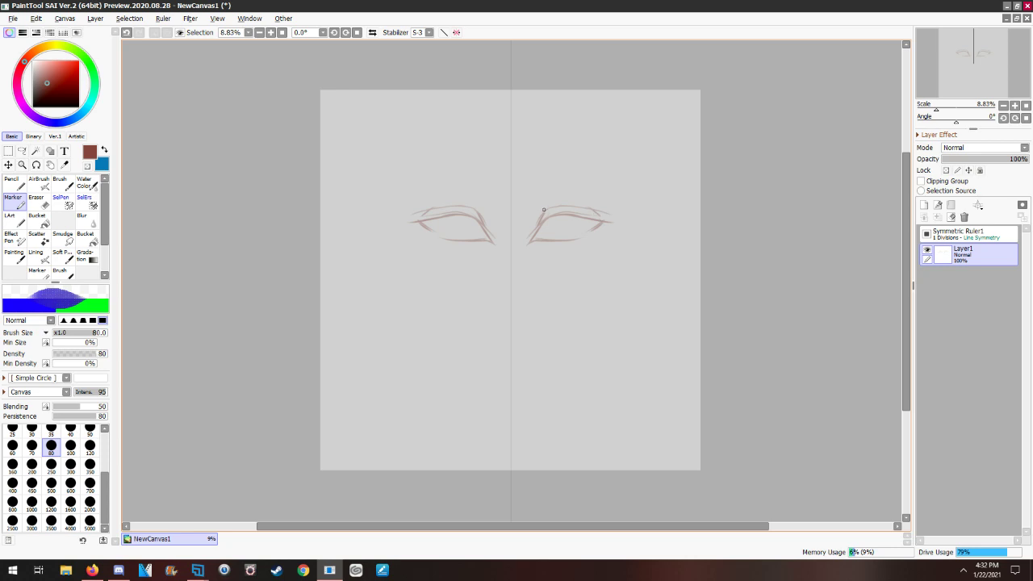
{"action": "left_click_drag", "start_coordinate": [544, 210], "coordinate": [523, 232]}
{"action": "left_click_drag", "start_coordinate": [543, 186], "coordinate": [529, 207]}
{"action": "left_click_drag", "start_coordinate": [550, 192], "coordinate": [524, 212]}
{"action": "mouse_move", "coordinate": [574, 186]}
{"action": "left_mouse_down"}
{"action": "mouse_move", "coordinate": [612, 185]}
{"action": "mouse_move", "coordinate": [562, 173]}
{"action": "mouse_move", "coordinate": [532, 202]}
{"action": "mouse_move", "coordinate": [542, 191]}
{"action": "mouse_move", "coordinate": [535, 201]}
{"action": "mouse_move", "coordinate": [607, 186]}
{"action": "left_mouse_up"}
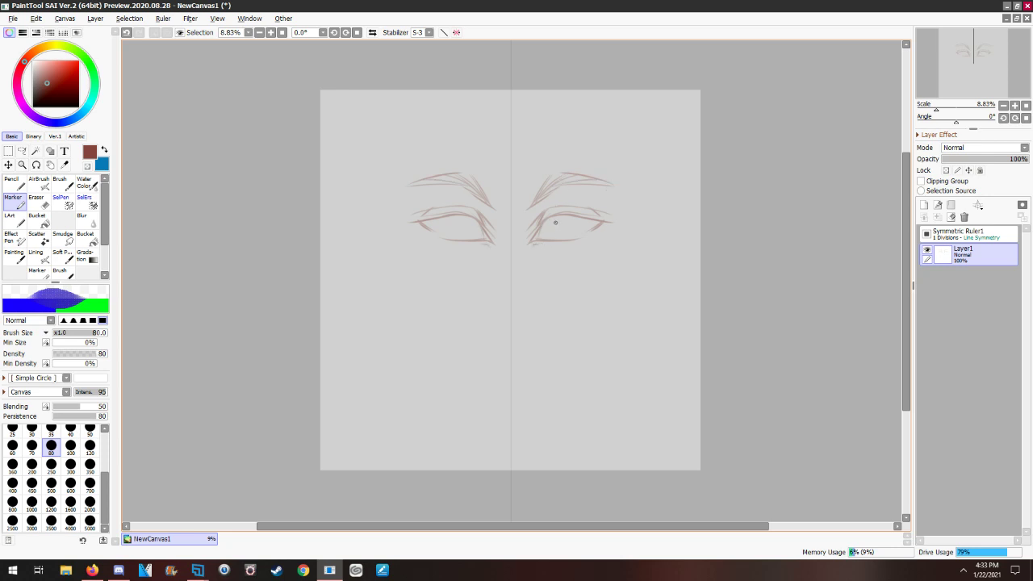
{"action": "left_click_drag", "start_coordinate": [550, 217], "coordinate": [555, 226]}
Step: Add the mouth line, an inner brow stroke, nose strokes and long face-side lines
{"action": "left_click_drag", "start_coordinate": [531, 363], "coordinate": [561, 367]}
{"action": "left_click_drag", "start_coordinate": [540, 184], "coordinate": [526, 207]}
{"action": "left_click_drag", "start_coordinate": [523, 323], "coordinate": [534, 324]}
{"action": "left_click_drag", "start_coordinate": [392, 218], "coordinate": [406, 331]}
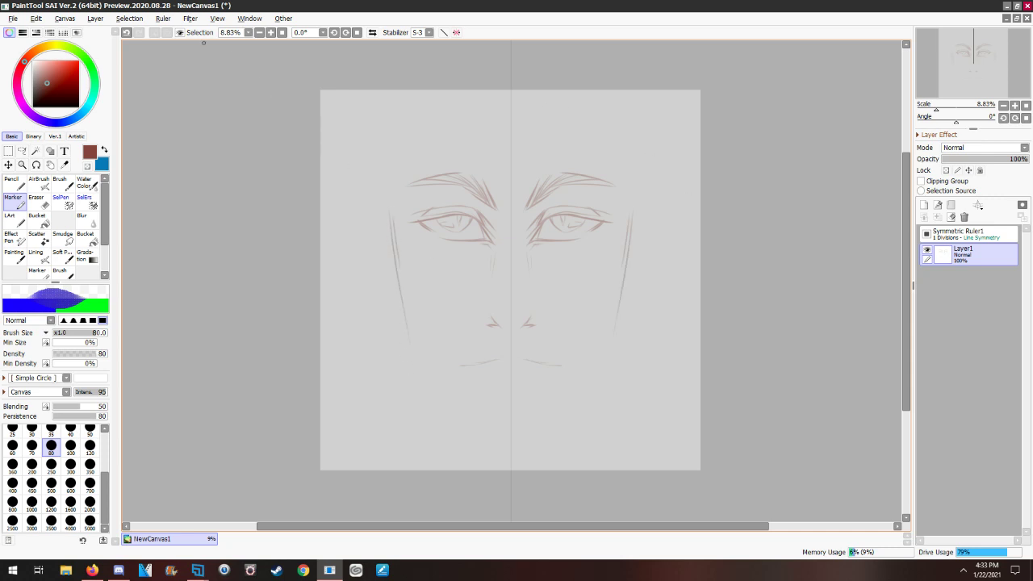
Step: Undo the face-side lines and two redrawn attempts, keeping only brows, eyes, nose and mouth
{"action": "key", "text": "ctrl+z"}
{"action": "key", "text": "ctrl+z"}
{"action": "left_click", "coordinate": [441, 209]}
{"action": "left_click_drag", "start_coordinate": [660, 196], "coordinate": [619, 372]}
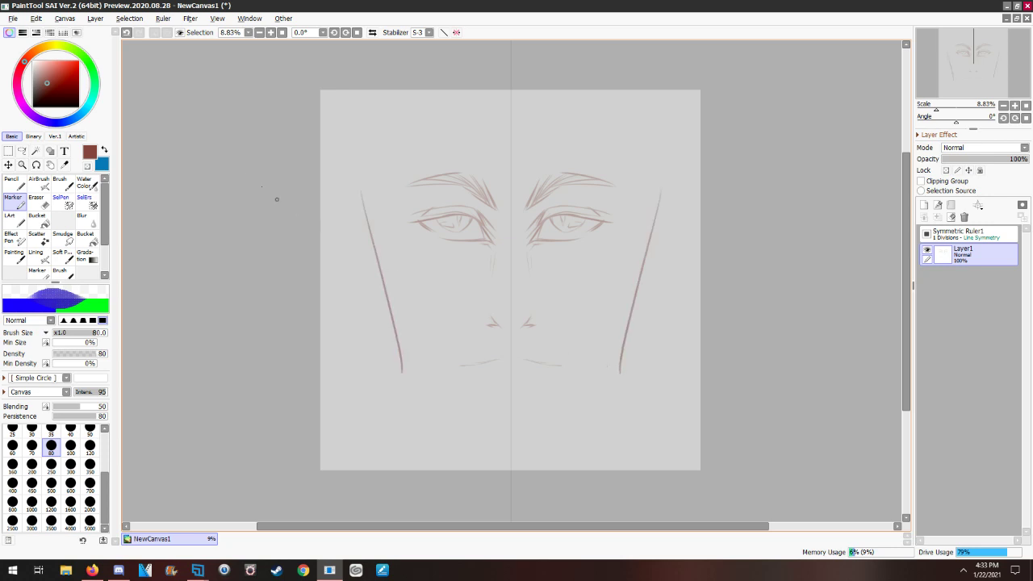
{"action": "left_click", "coordinate": [127, 33]}
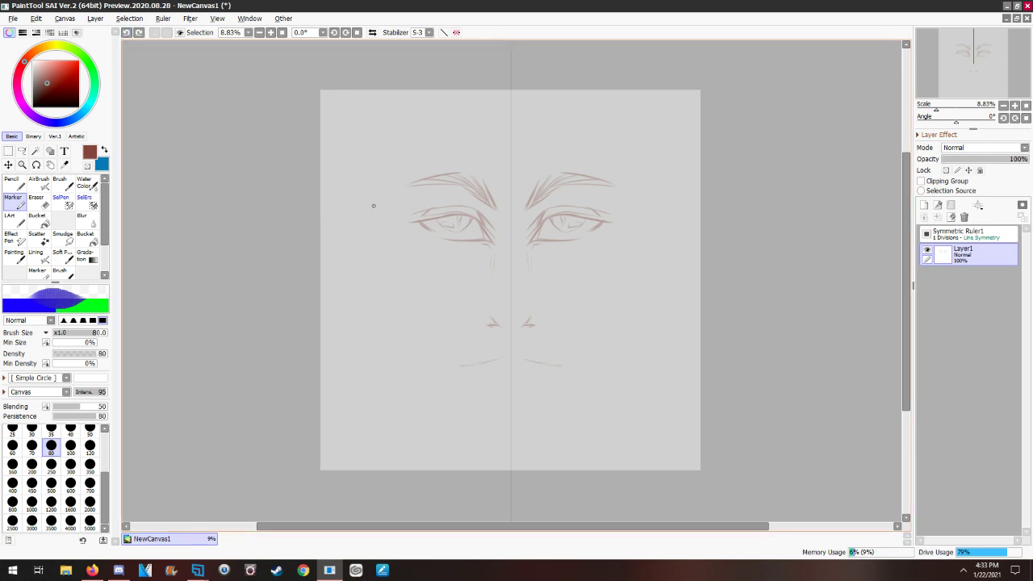
{"action": "left_click_drag", "start_coordinate": [349, 172], "coordinate": [415, 384]}
{"action": "left_click", "coordinate": [127, 33]}
{"action": "left_click", "coordinate": [972, 236]}
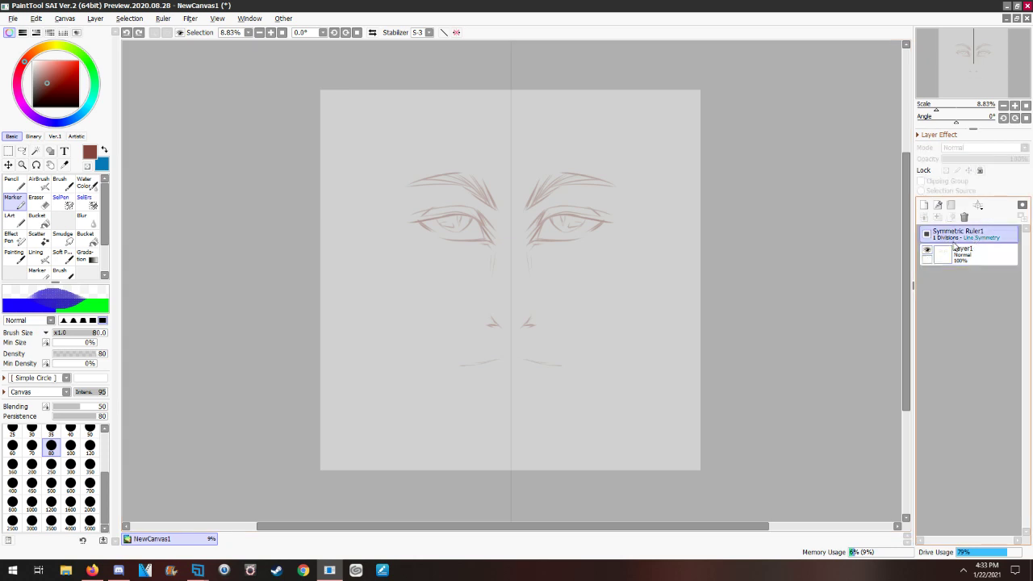
{"action": "left_click_drag", "start_coordinate": [512, 282], "coordinate": [526, 307]}
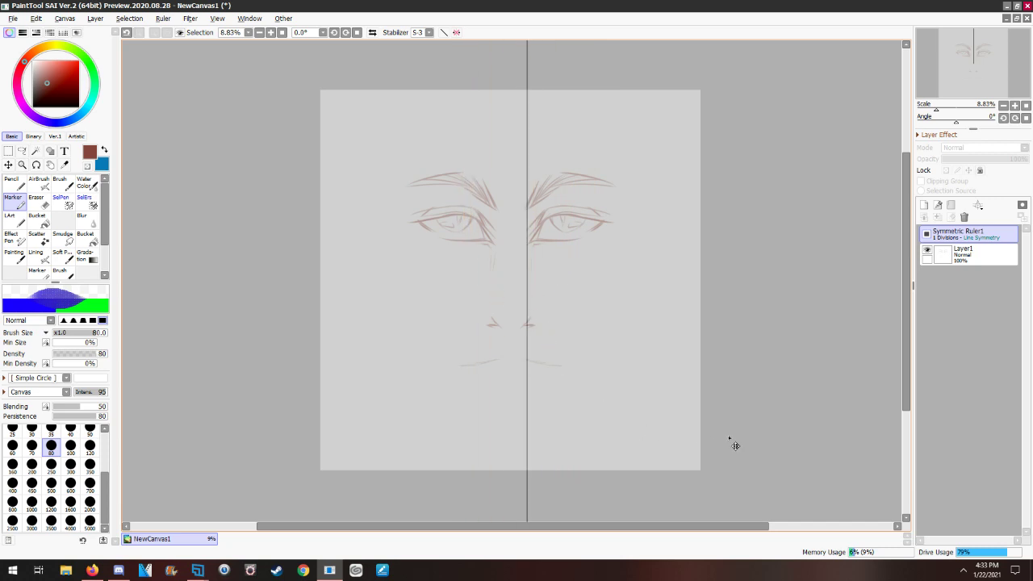
{"action": "left_click_drag", "start_coordinate": [574, 72], "coordinate": [503, 194]}
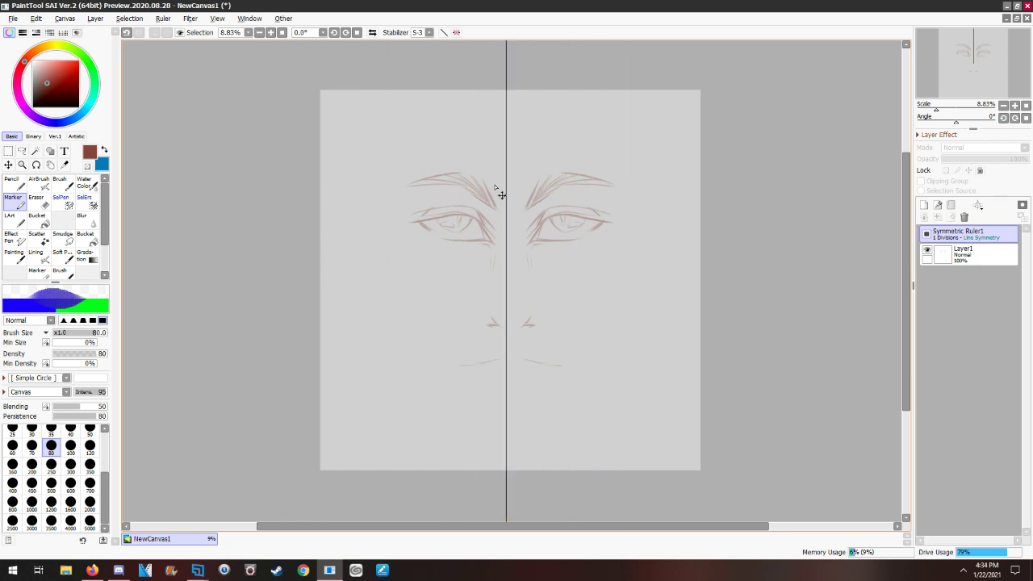
{"action": "left_click", "coordinate": [456, 33]}
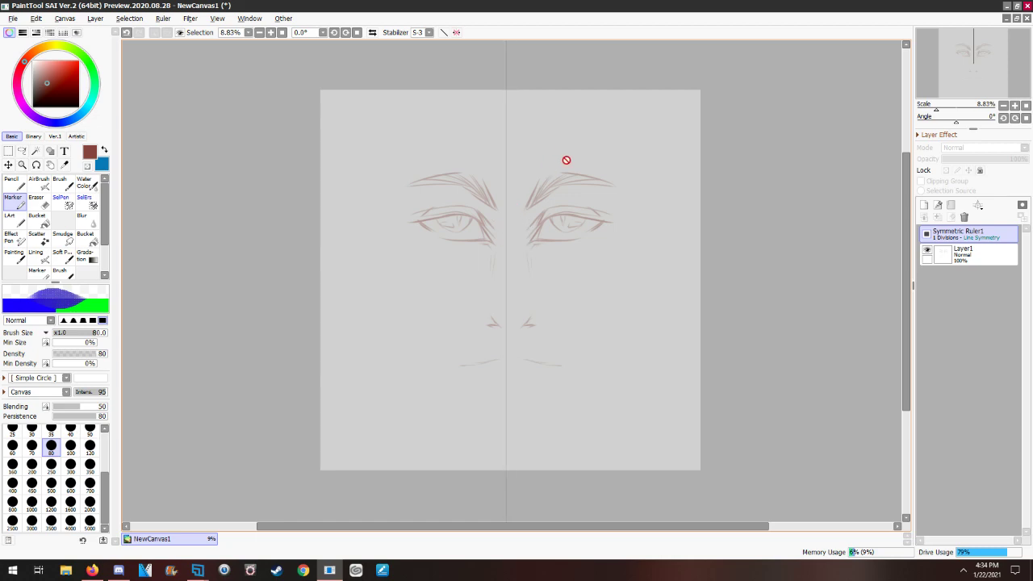
{"action": "key", "text": "super"}
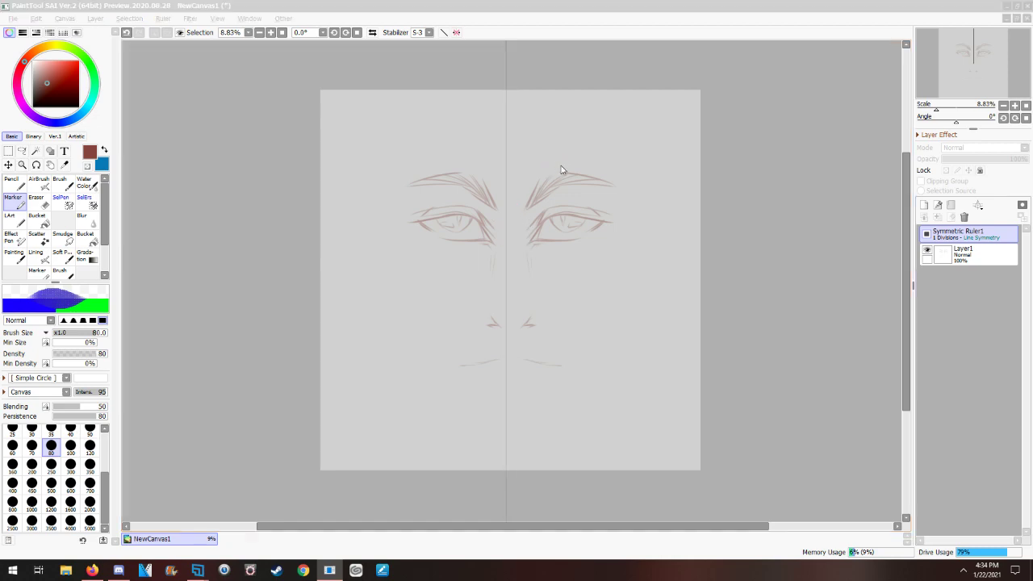
{"action": "key", "text": "super"}
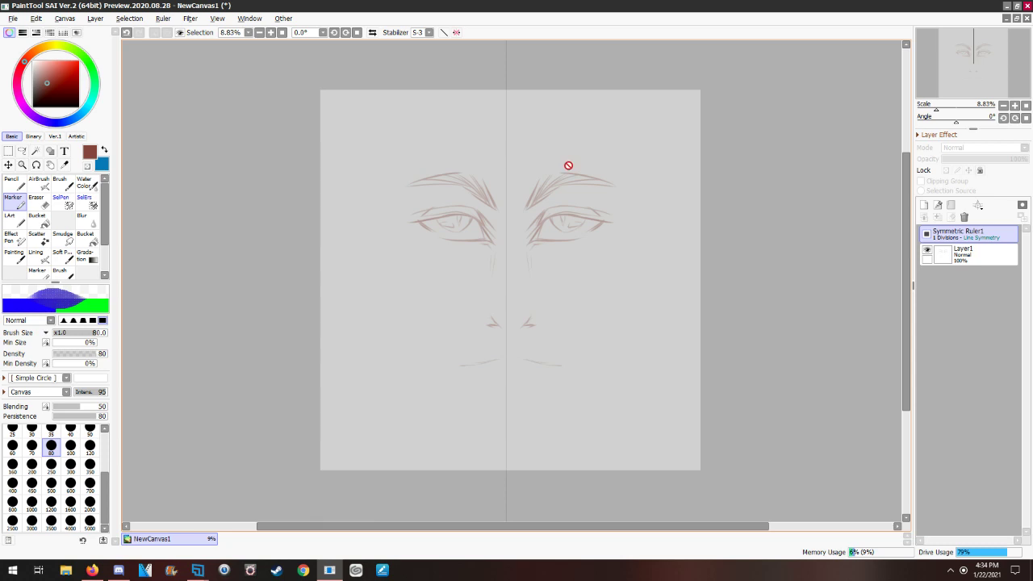
{"action": "left_click_drag", "start_coordinate": [554, 200], "coordinate": [457, 215]}
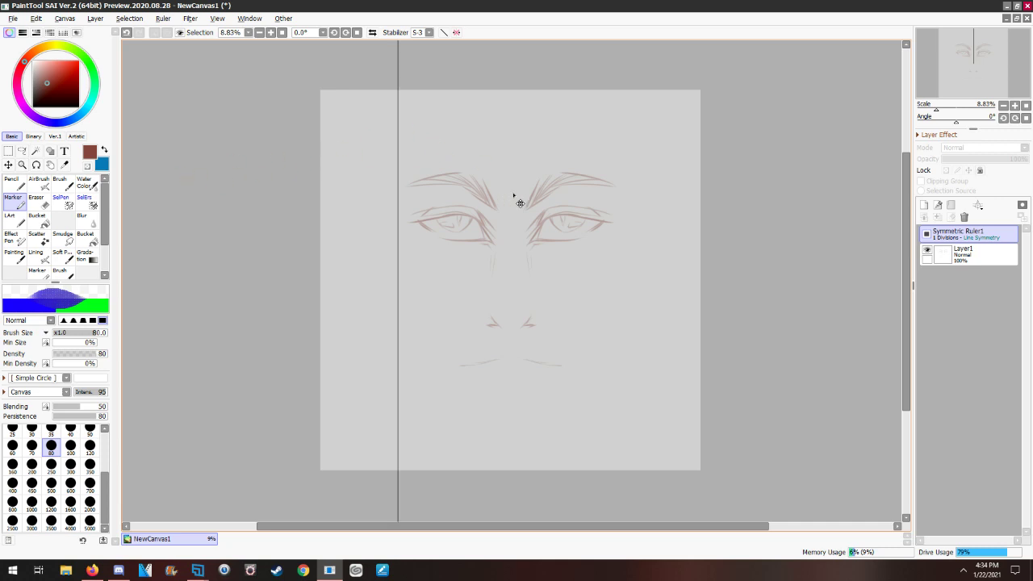
{"action": "left_click_drag", "start_coordinate": [516, 203], "coordinate": [623, 151]}
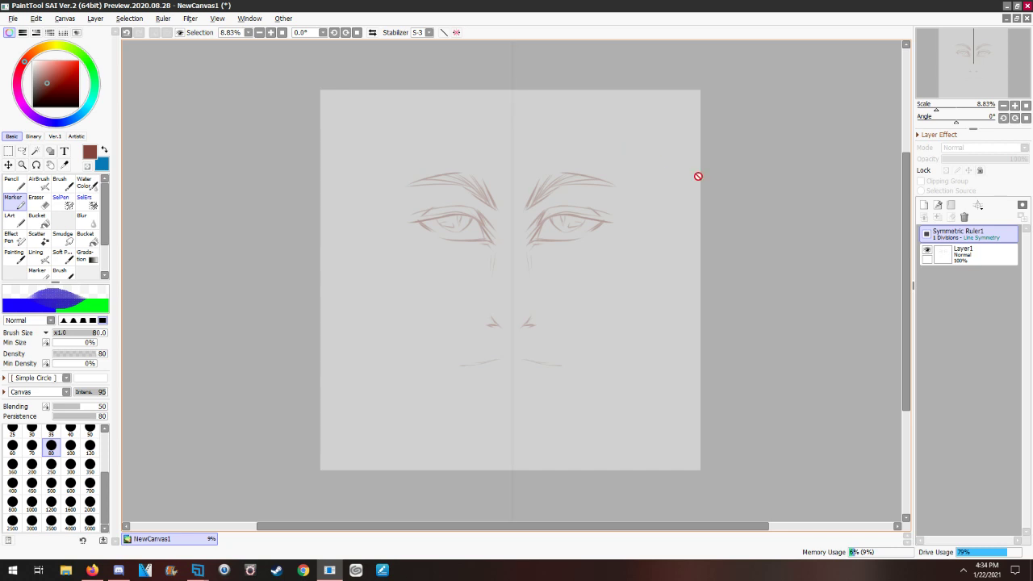
{"action": "left_click", "coordinate": [926, 233]}
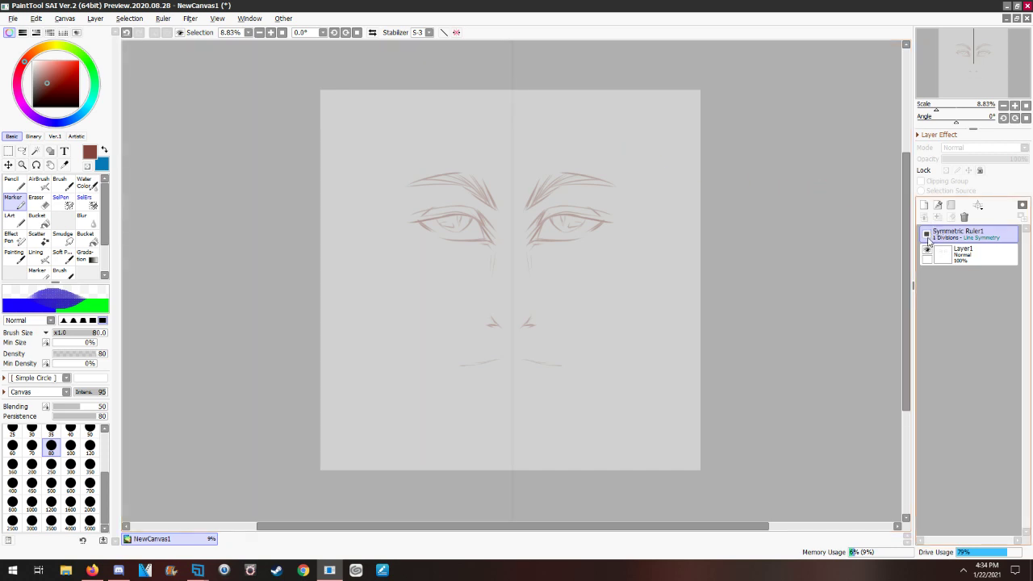
{"action": "left_click", "coordinate": [926, 237]}
{"action": "left_click", "coordinate": [926, 236]}
{"action": "left_click", "coordinate": [926, 236]}
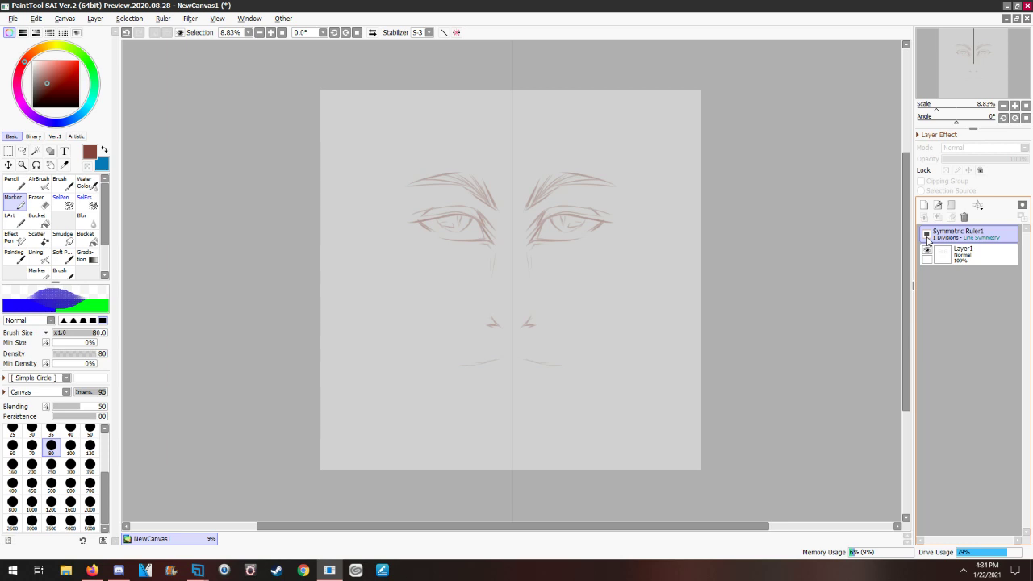